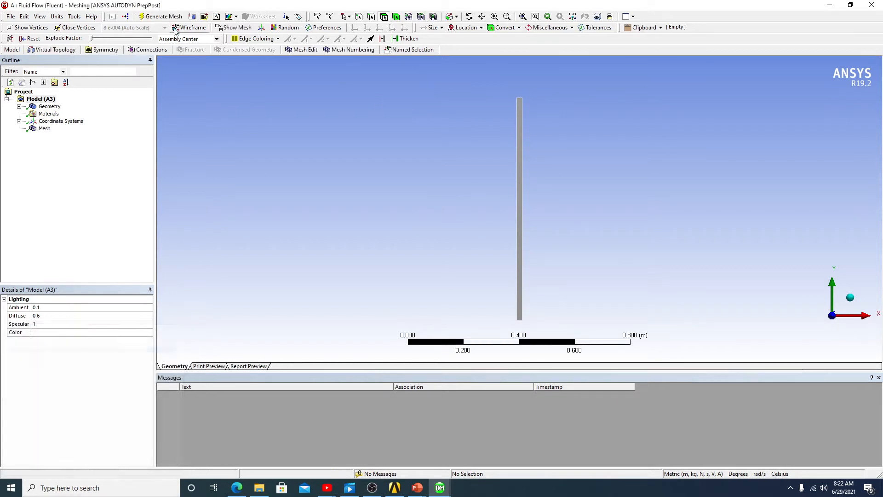
Step: Insert an edge sizing mesh control on the two short end edges of the vertical strip
{"action": "left_click", "coordinate": [55, 122]}
{"action": "left_click", "coordinate": [46, 129]}
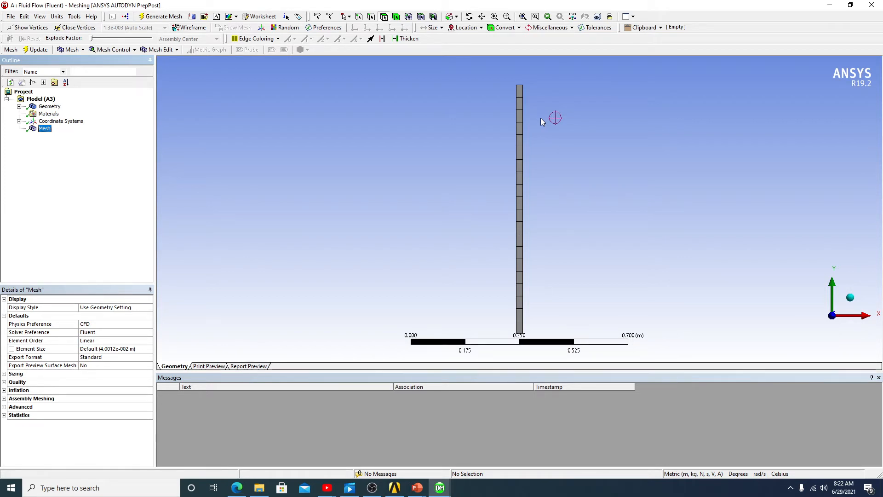
{"action": "scroll", "coordinate": [542, 138], "scroll_direction": "down", "scroll_amount": 2}
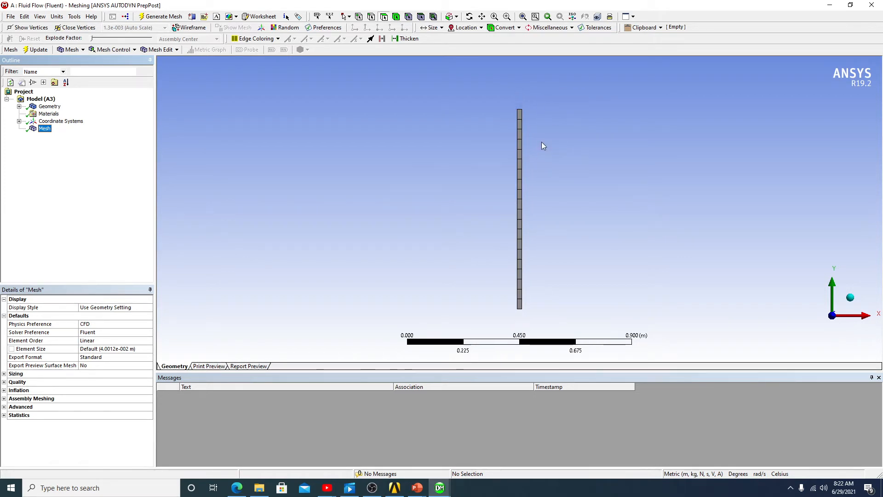
{"action": "scroll", "coordinate": [537, 106], "scroll_direction": "up", "scroll_amount": 2}
{"action": "scroll", "coordinate": [536, 107], "scroll_direction": "down", "scroll_amount": 1}
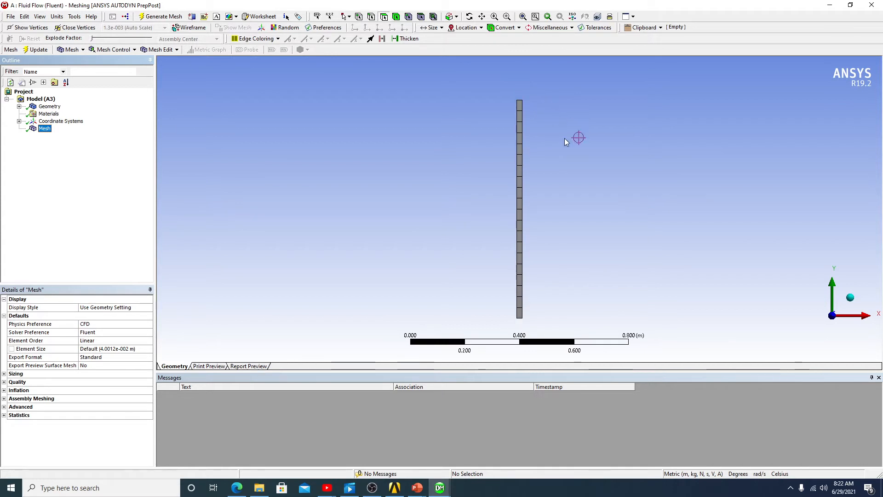
{"action": "left_click", "coordinate": [374, 18]}
{"action": "scroll", "coordinate": [503, 94], "scroll_direction": "up", "scroll_amount": 1}
{"action": "scroll", "coordinate": [533, 109], "scroll_direction": "up", "scroll_amount": 1}
{"action": "scroll", "coordinate": [543, 87], "scroll_direction": "down", "scroll_amount": 1}
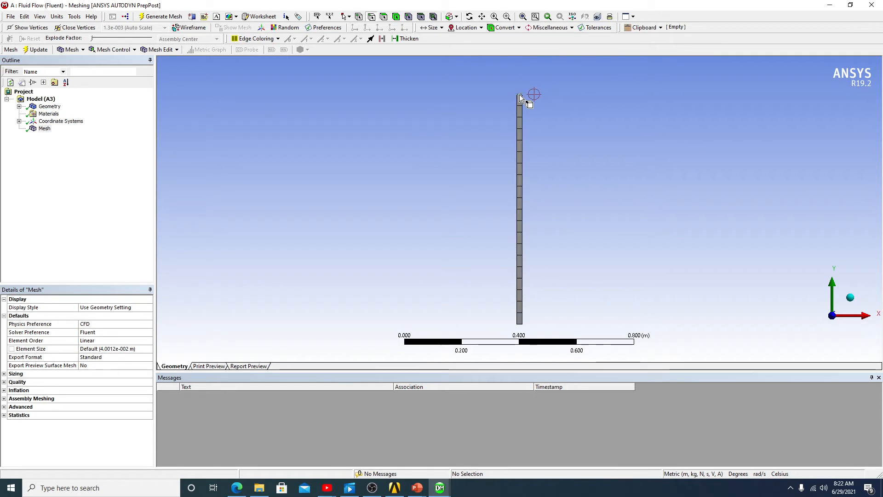
{"action": "left_click", "coordinate": [519, 95]}
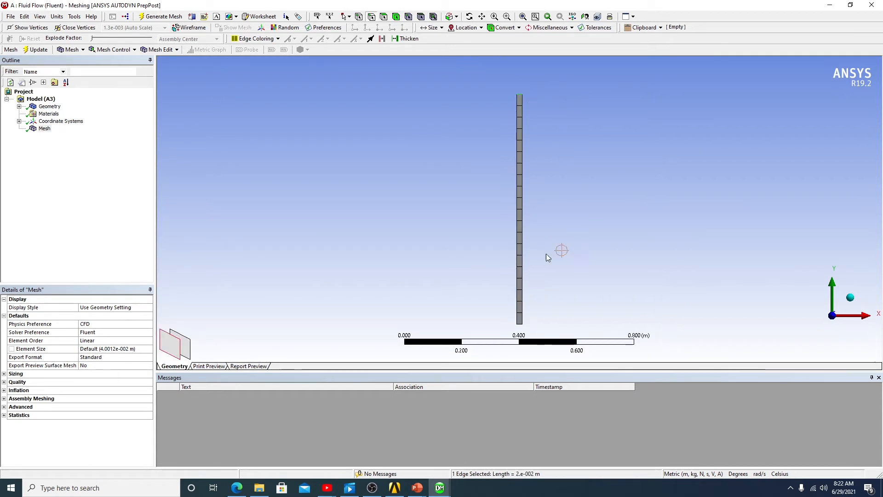
{"action": "left_click", "coordinate": [520, 327], "text": "ctrl"}
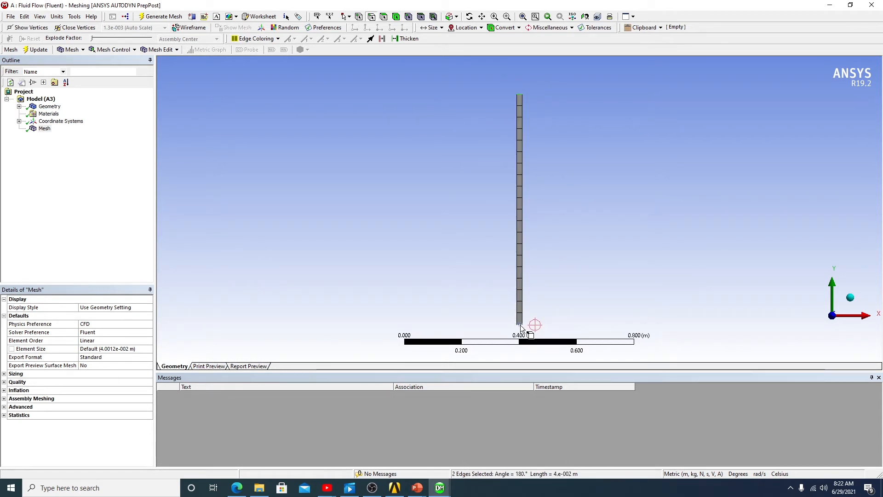
{"action": "right_click", "coordinate": [521, 328]}
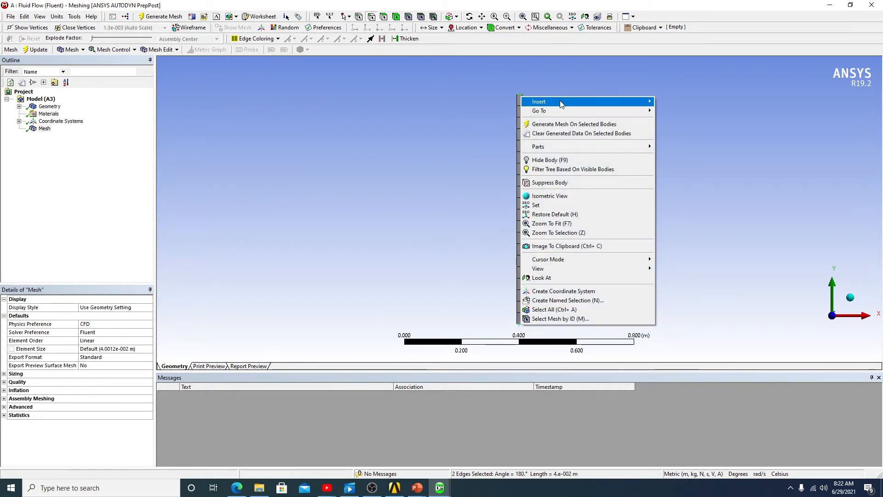
{"action": "mouse_move", "coordinate": [627, 107]}
{"action": "left_click", "coordinate": [672, 101]}
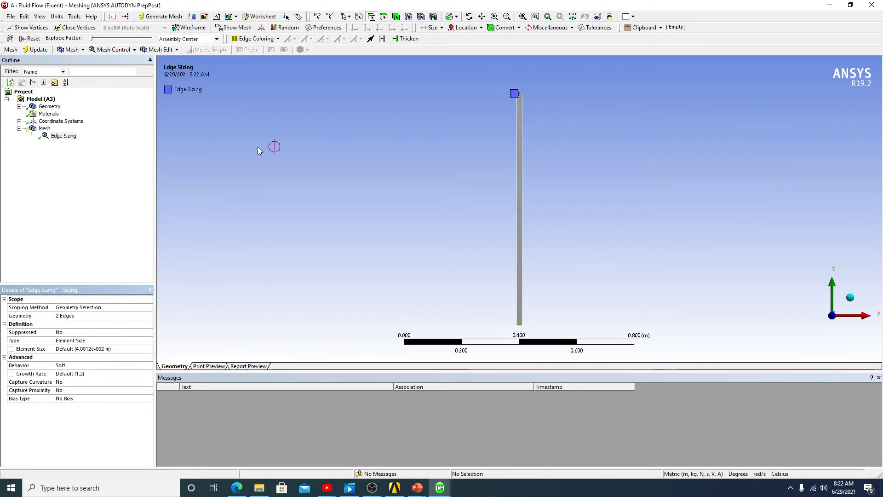
Step: Insert a second edge sizing control on the two long vertical edges of the strip
{"action": "left_click", "coordinate": [337, 150]}
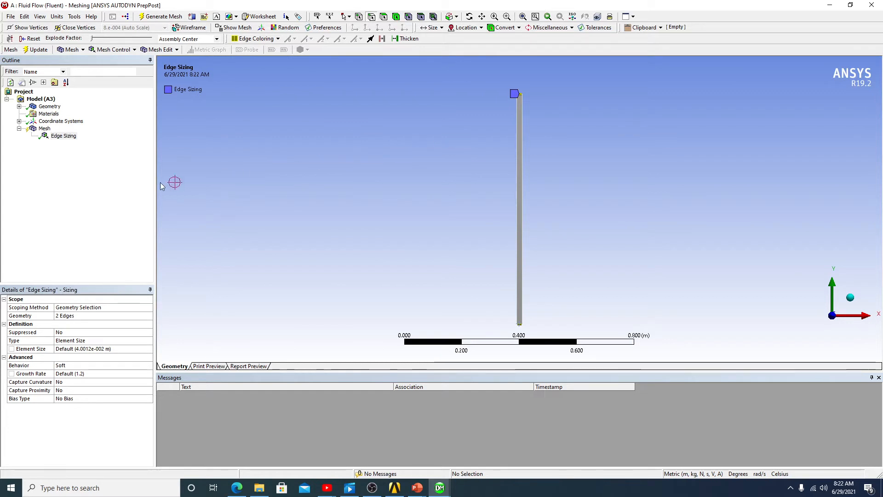
{"action": "left_click", "coordinate": [518, 165]}
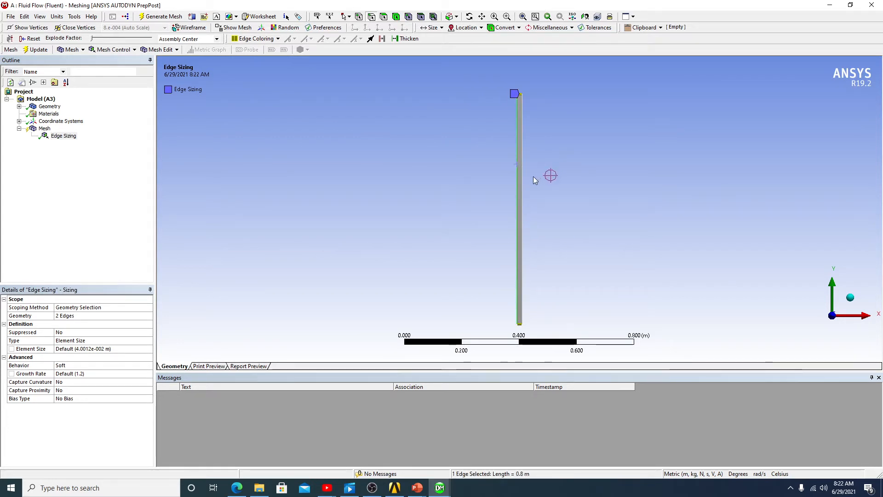
{"action": "left_click", "coordinate": [522, 183], "text": "ctrl"}
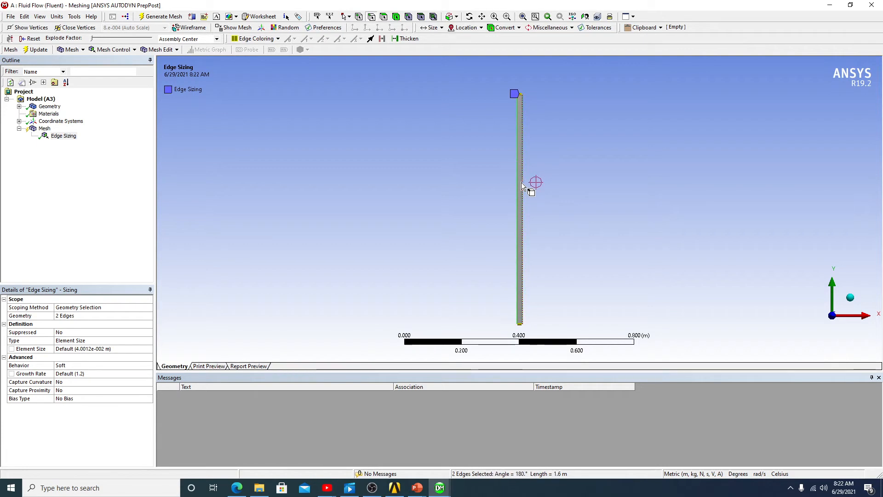
{"action": "right_click", "coordinate": [522, 184]}
{"action": "mouse_move", "coordinate": [594, 189]}
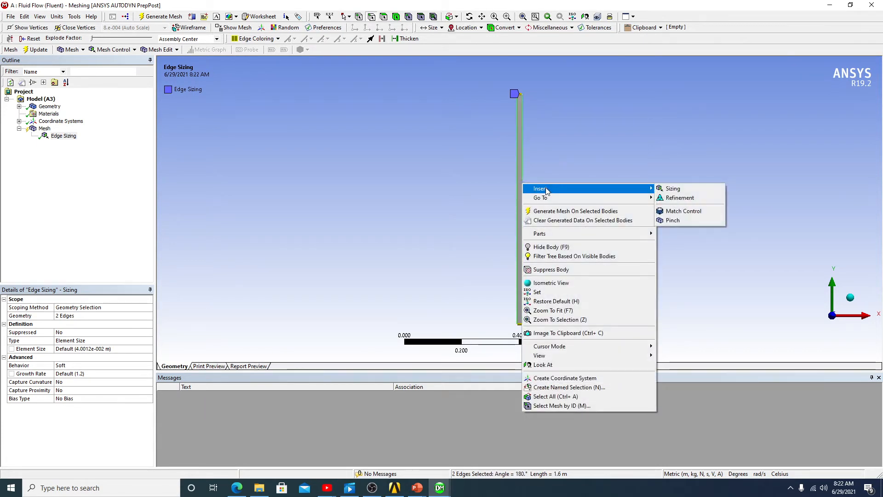
{"action": "left_click", "coordinate": [693, 191]}
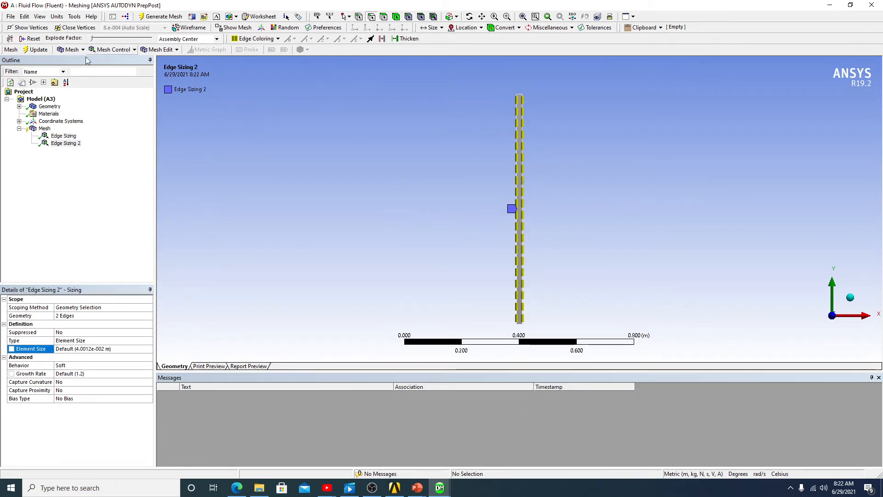
Step: Define the short-edge sizing by Number of Divisions and set it to 10
{"action": "left_click", "coordinate": [79, 137]}
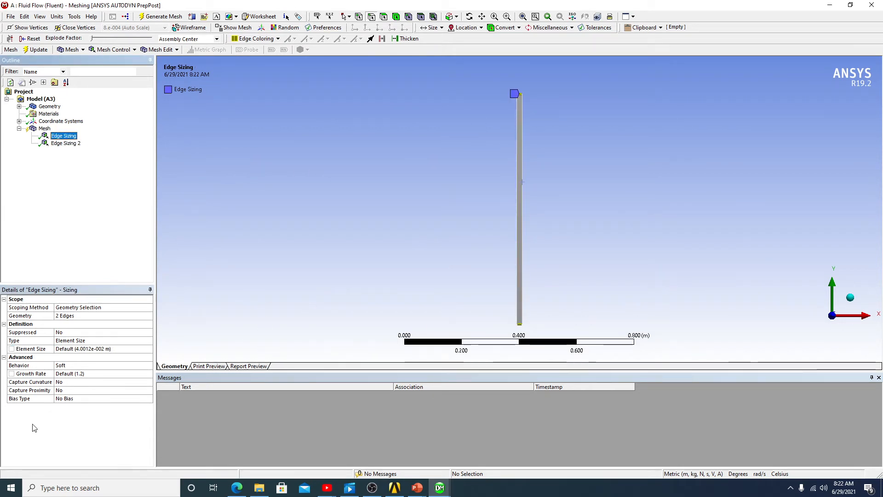
{"action": "left_click", "coordinate": [83, 341]}
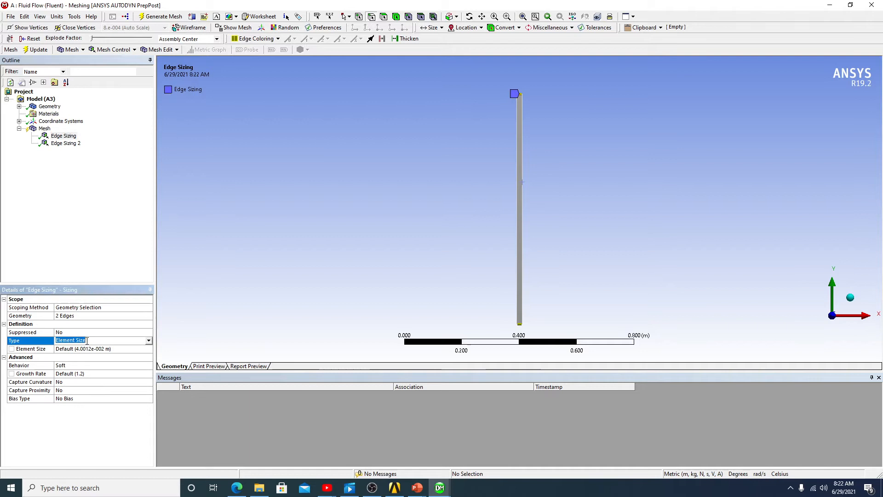
{"action": "left_click", "coordinate": [149, 341]}
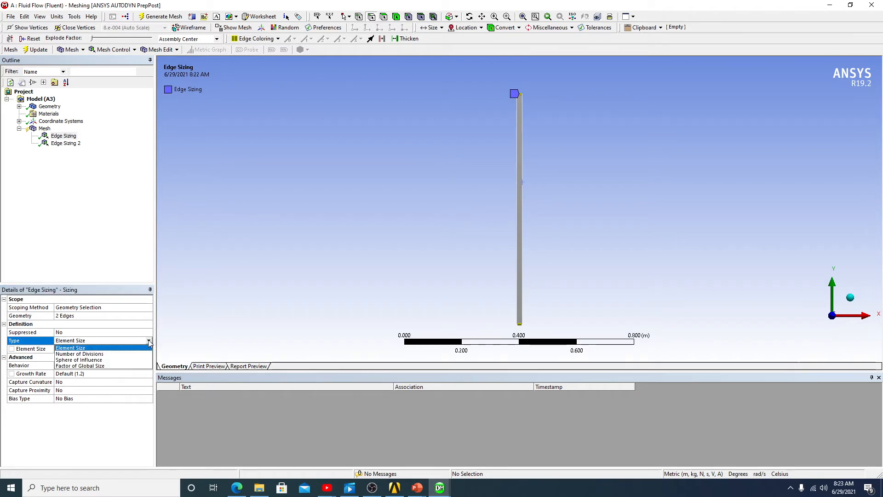
{"action": "left_click", "coordinate": [98, 360]}
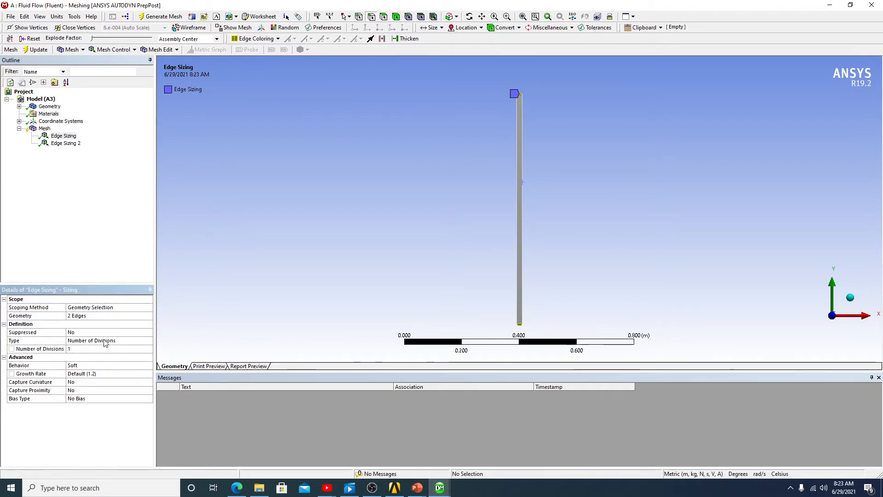
{"action": "left_click", "coordinate": [73, 349]}
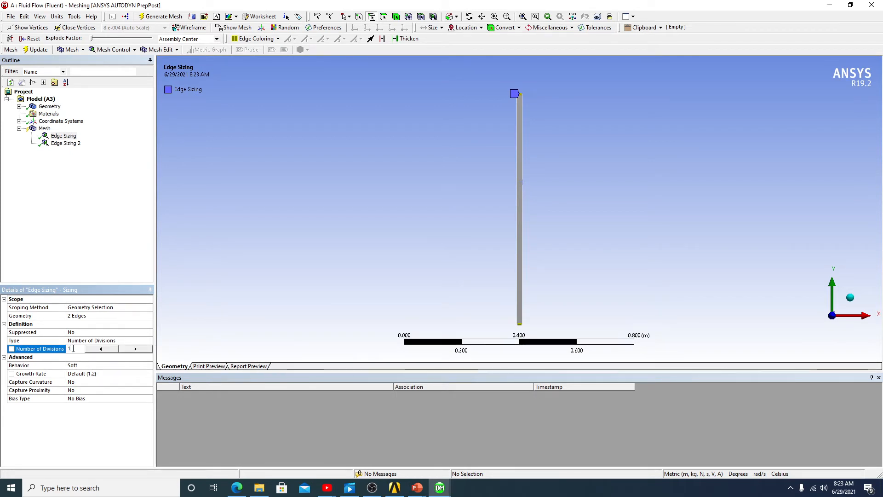
{"action": "type", "text": "0"}
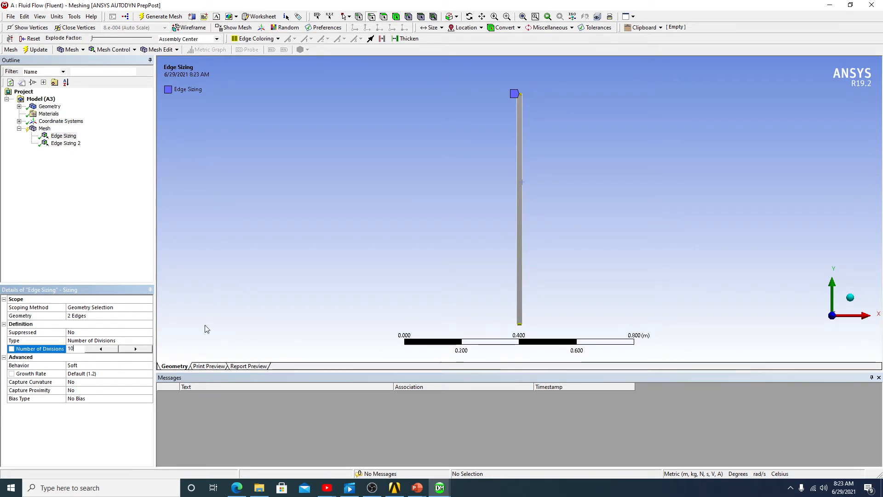
{"action": "left_click", "coordinate": [296, 327]}
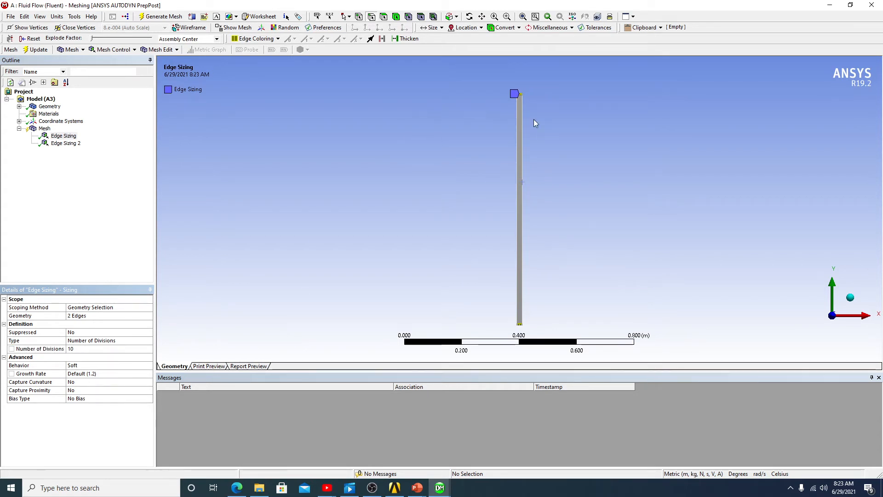
Step: Define the long-edge sizing by Number of Divisions with 400 divisions, and generate the mesh
{"action": "left_click", "coordinate": [65, 143]}
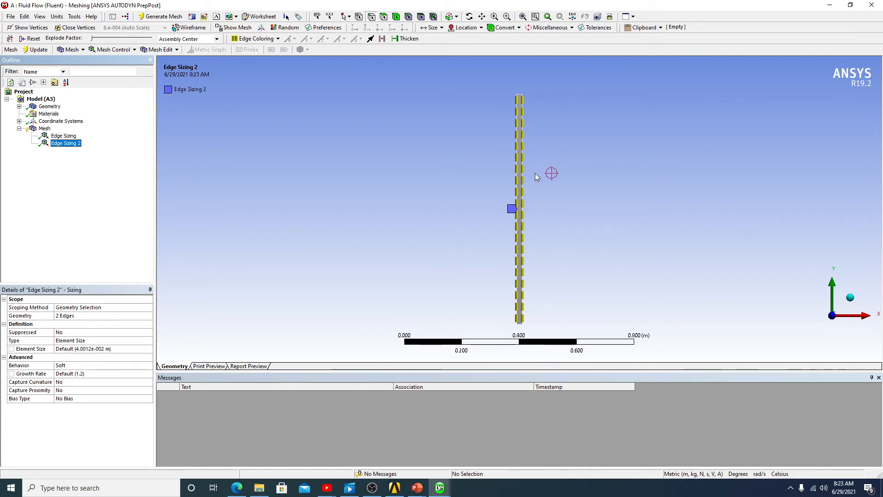
{"action": "left_click", "coordinate": [131, 341]}
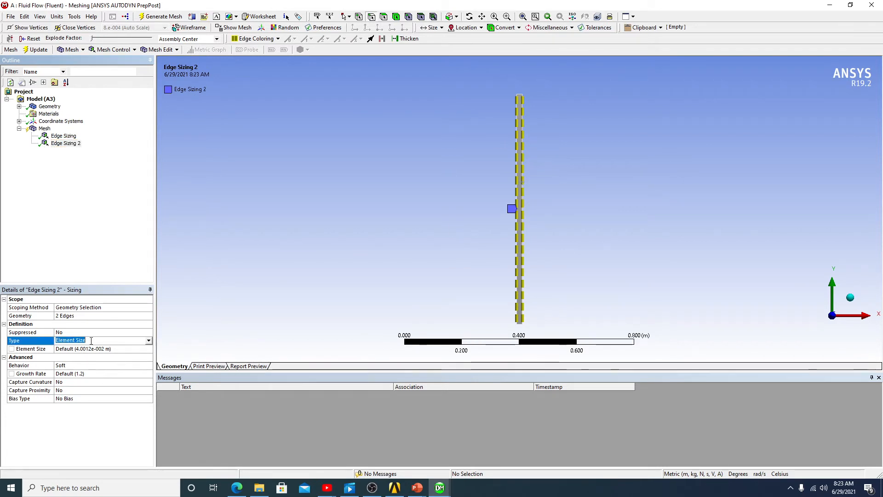
{"action": "left_click", "coordinate": [149, 343]}
{"action": "left_click", "coordinate": [80, 355]}
{"action": "left_click", "coordinate": [80, 348]}
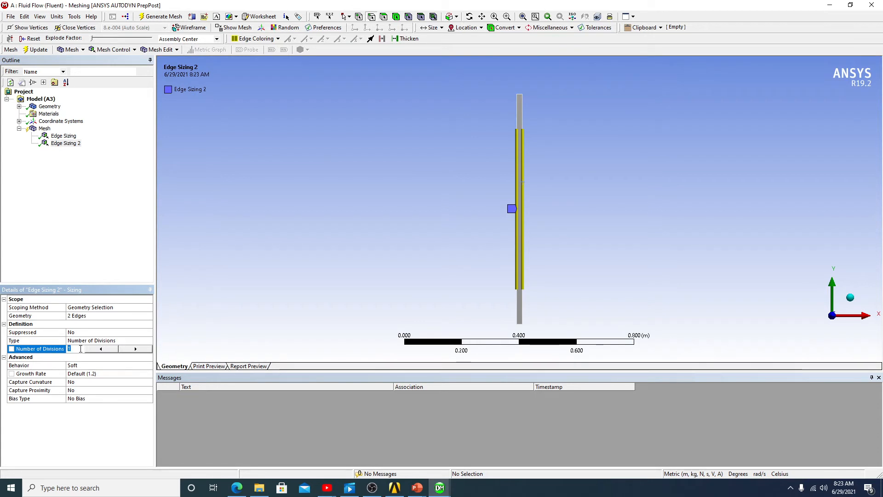
{"action": "type", "text": "400"}
{"action": "key", "text": "Return"}
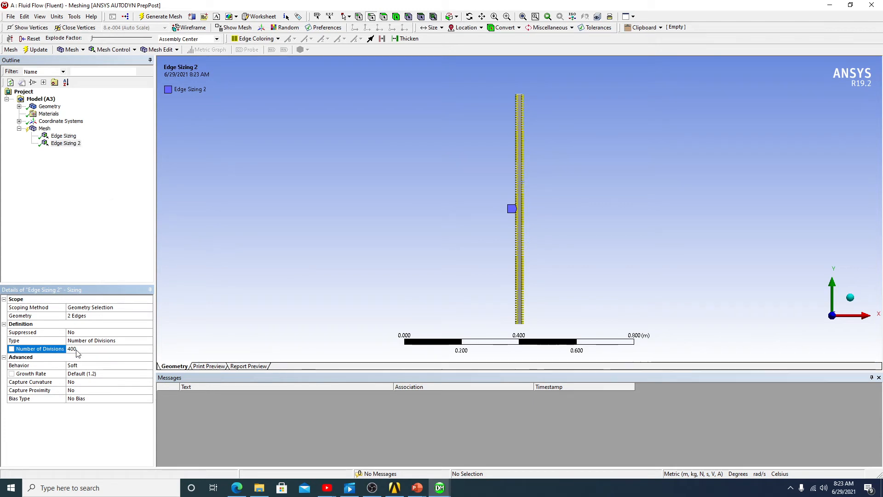
{"action": "left_click", "coordinate": [258, 245]}
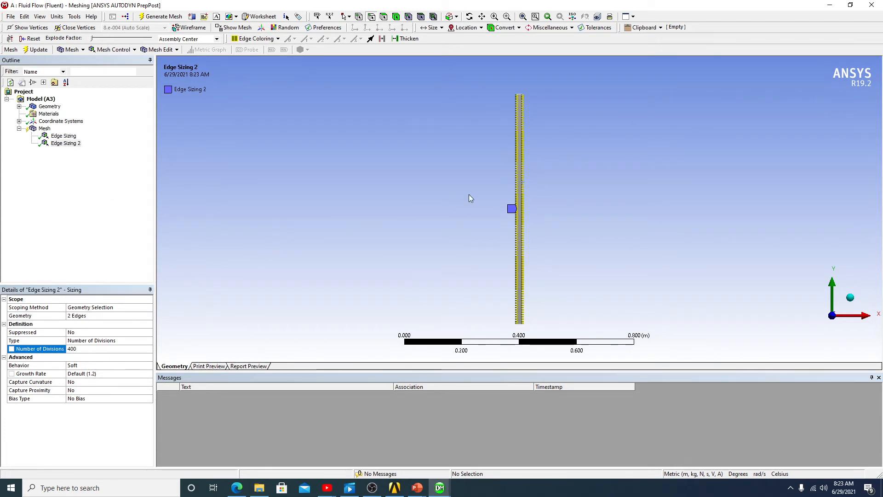
{"action": "left_click", "coordinate": [162, 17]}
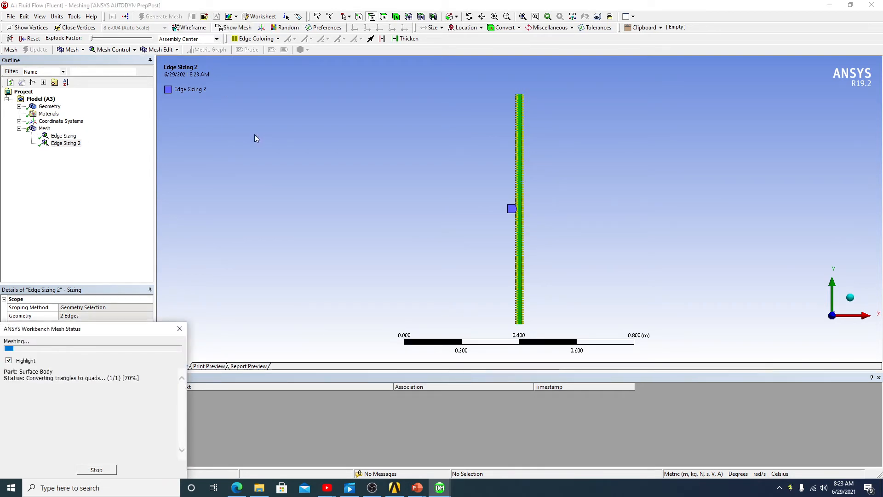
Step: Set the behavior to Hard for both the short-edge and long-edge sizings
{"action": "left_click", "coordinate": [65, 137]}
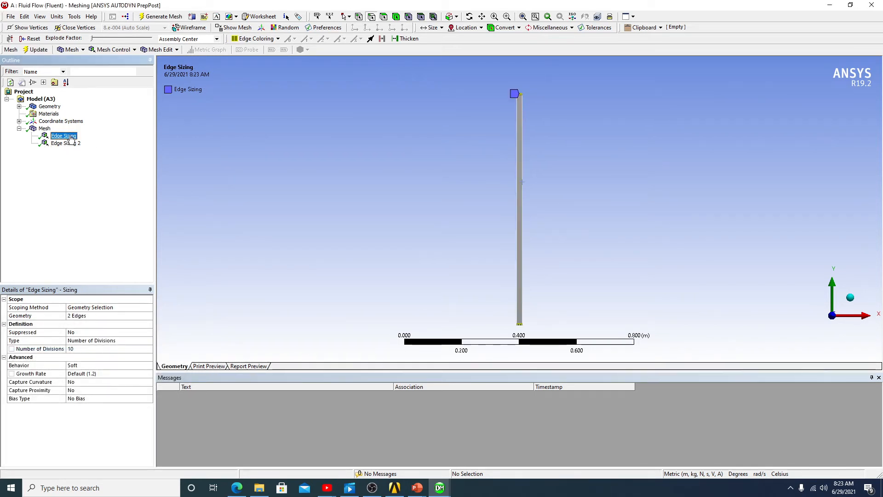
{"action": "left_click", "coordinate": [78, 366]}
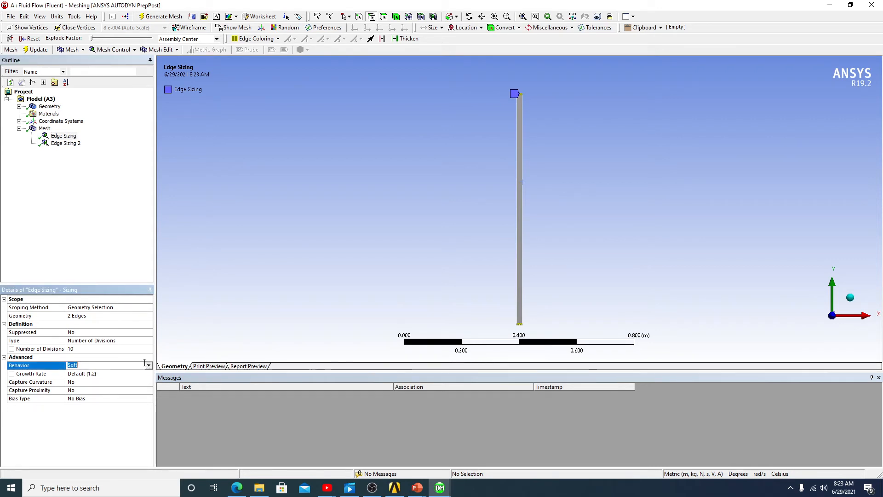
{"action": "left_click", "coordinate": [149, 366]}
{"action": "left_click", "coordinate": [103, 382]}
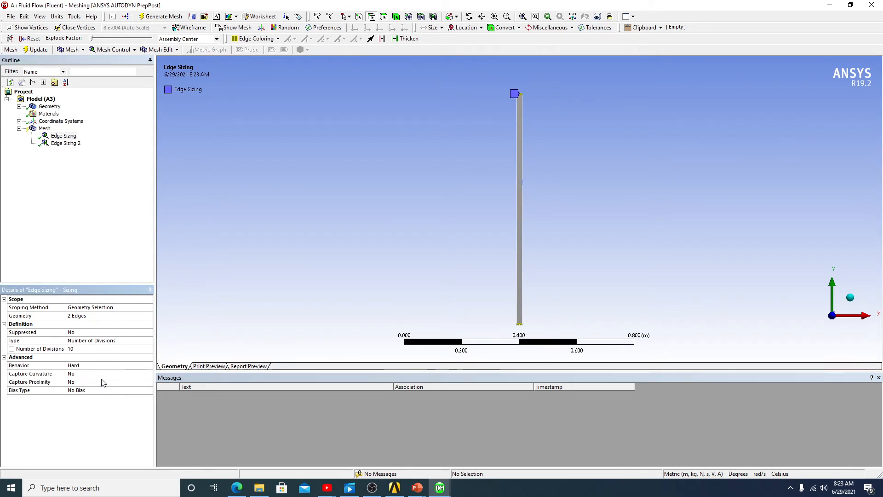
{"action": "left_click", "coordinate": [66, 144]}
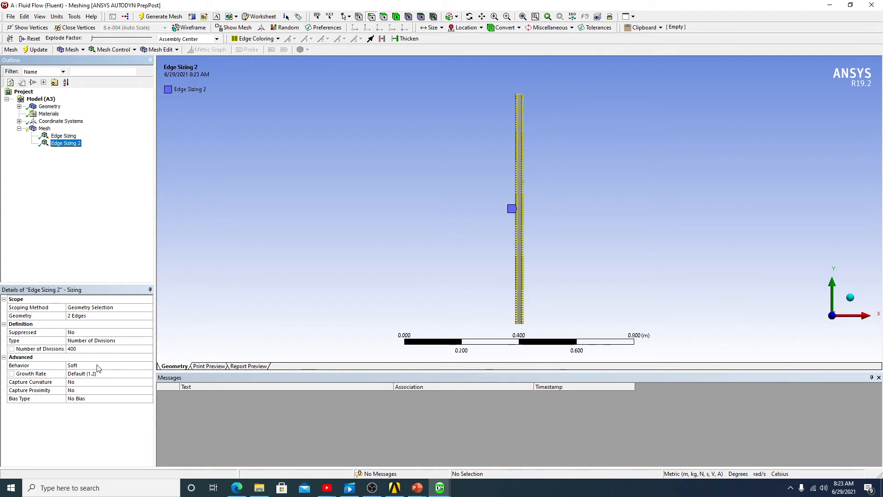
{"action": "left_click", "coordinate": [116, 366]}
{"action": "left_click", "coordinate": [148, 366]}
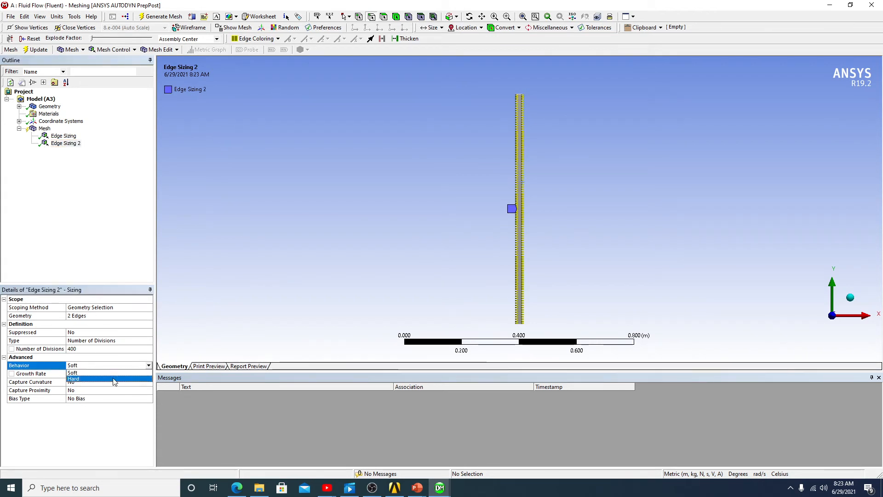
{"action": "left_click", "coordinate": [73, 379]}
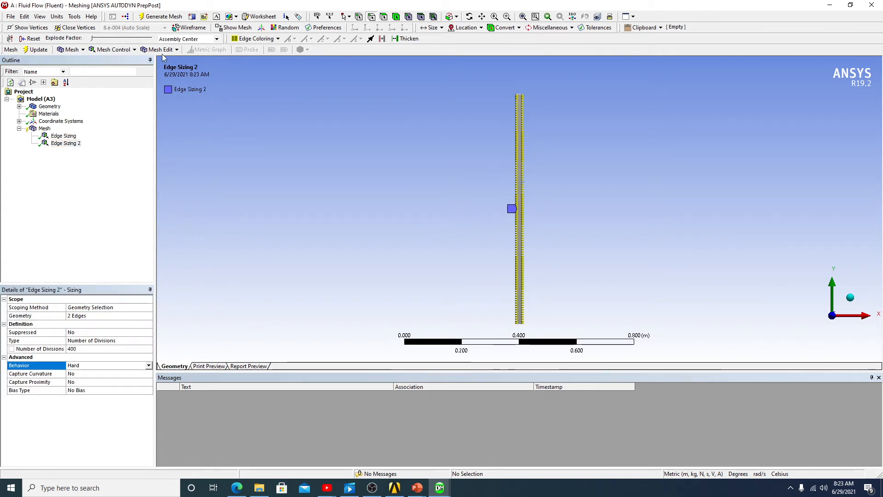
Step: Regenerate the mesh with the hard edge sizings and examine the resulting elements up close
{"action": "left_click", "coordinate": [161, 16]}
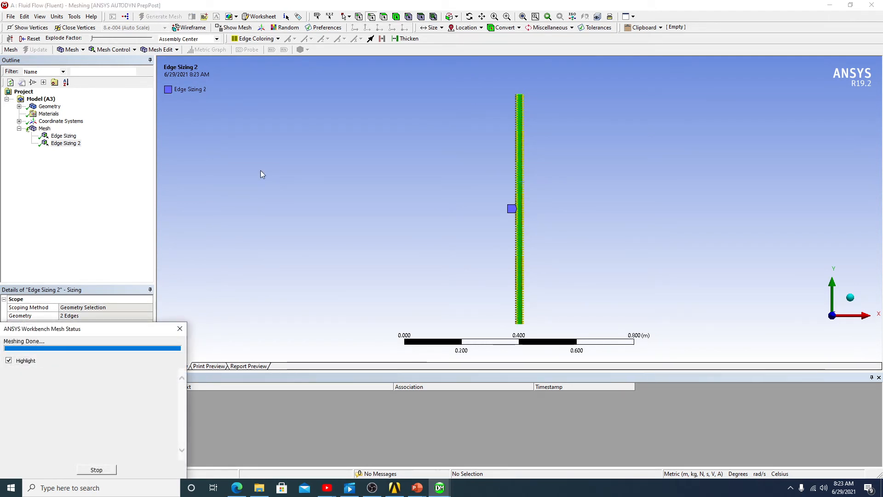
{"action": "left_click", "coordinate": [45, 129]}
{"action": "scroll", "coordinate": [546, 148], "scroll_direction": "up", "scroll_amount": 10}
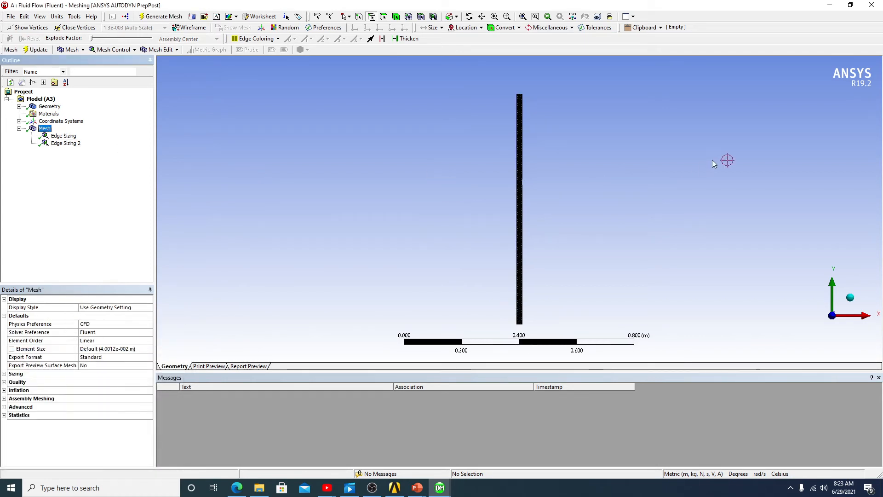
{"action": "scroll", "coordinate": [567, 164], "scroll_direction": "down", "scroll_amount": 10}
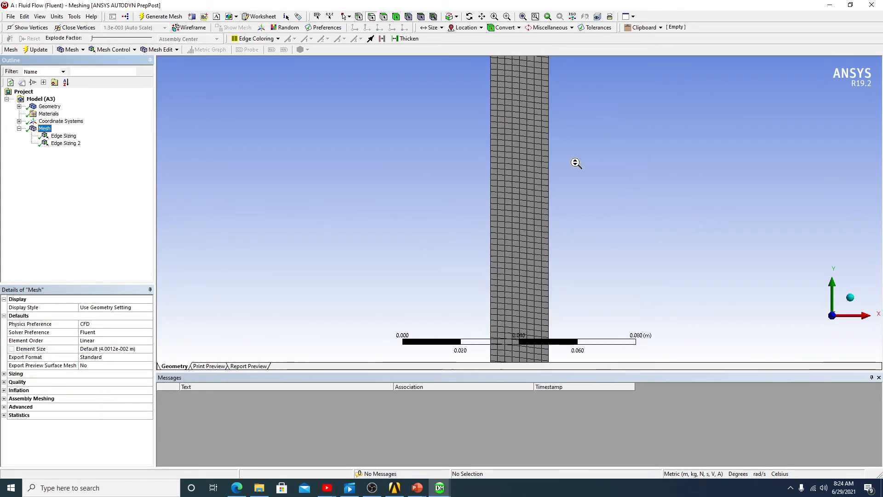
Step: Add a mapped Face Meshing control with the Quadrilaterals method to the strip's face, and regenerate the mesh
{"action": "scroll", "coordinate": [581, 161], "scroll_direction": "up", "scroll_amount": 10}
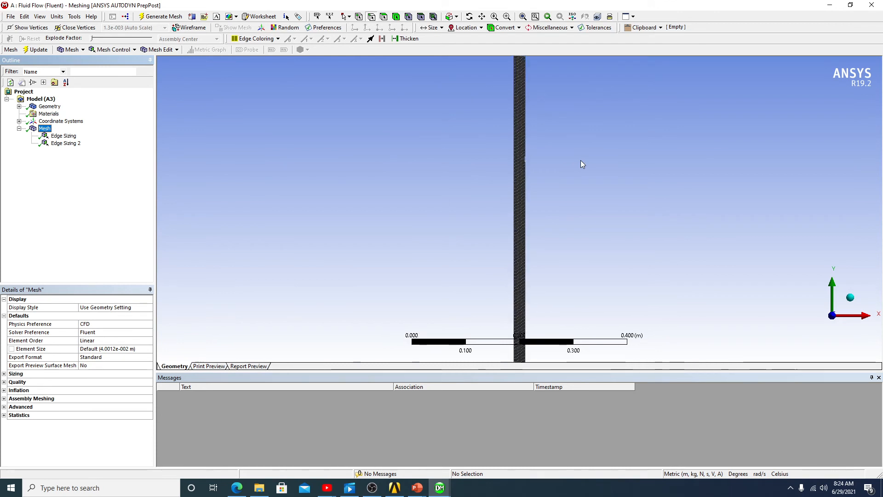
{"action": "scroll", "coordinate": [580, 161], "scroll_direction": "down", "scroll_amount": 6}
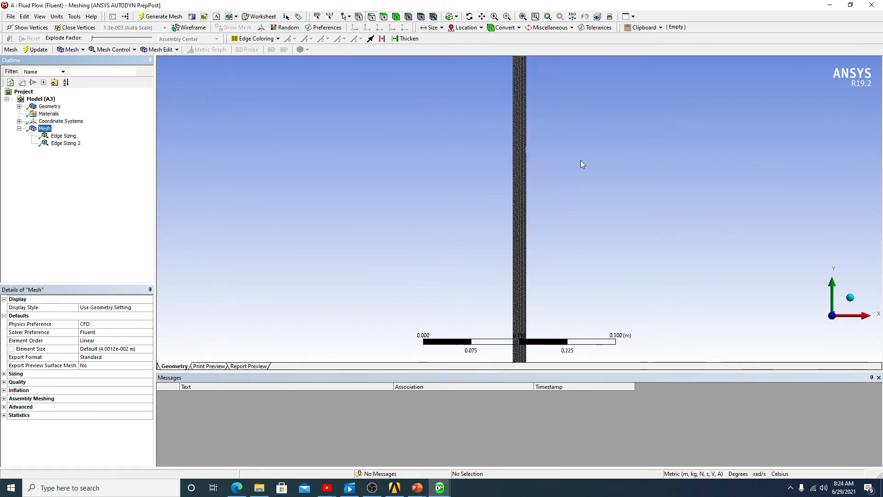
{"action": "scroll", "coordinate": [580, 161], "scroll_direction": "up", "scroll_amount": 4}
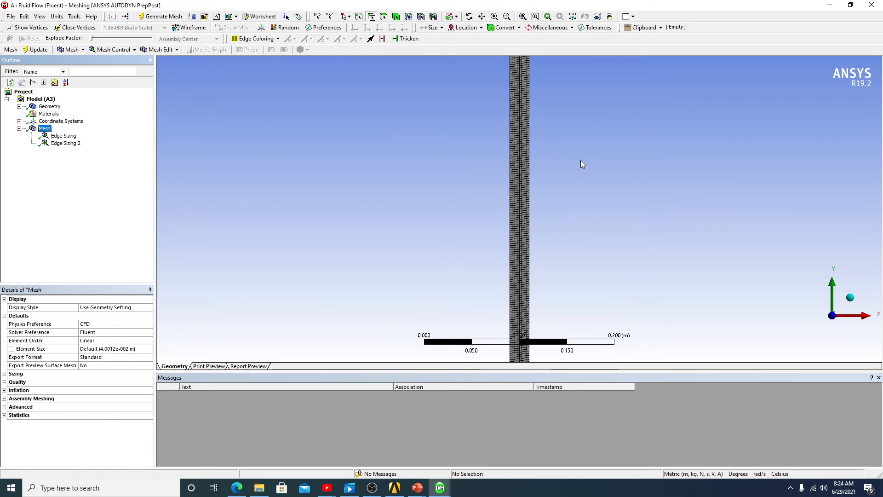
{"action": "scroll", "coordinate": [581, 161], "scroll_direction": "down", "scroll_amount": 4}
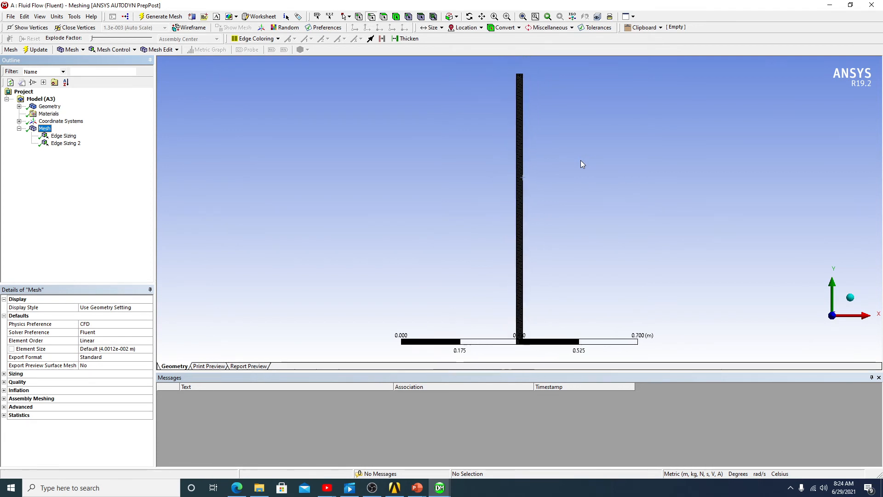
{"action": "scroll", "coordinate": [580, 161], "scroll_direction": "up", "scroll_amount": 6}
{"action": "scroll", "coordinate": [577, 182], "scroll_direction": "up", "scroll_amount": 2}
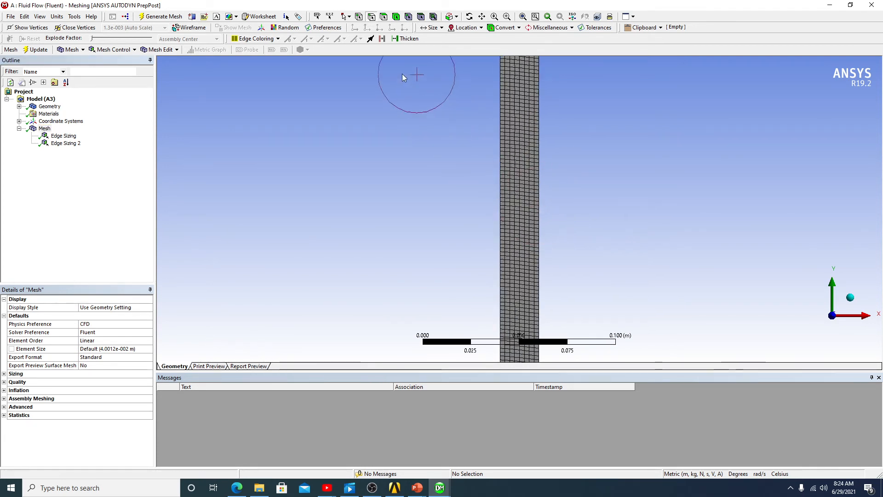
{"action": "left_click", "coordinate": [385, 20]}
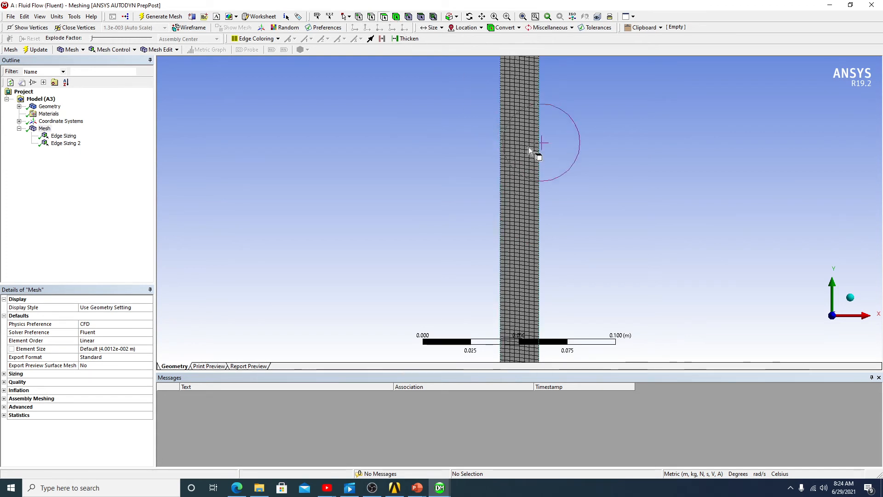
{"action": "left_click", "coordinate": [531, 159]}
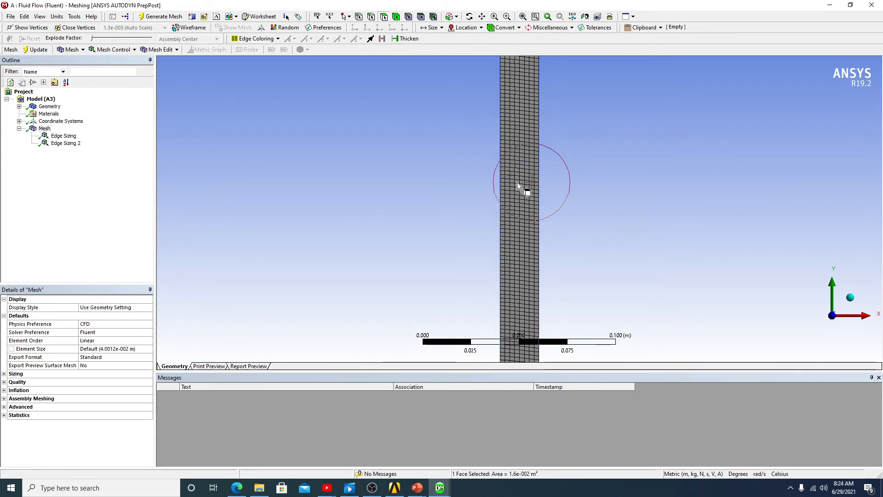
{"action": "right_click", "coordinate": [526, 195]}
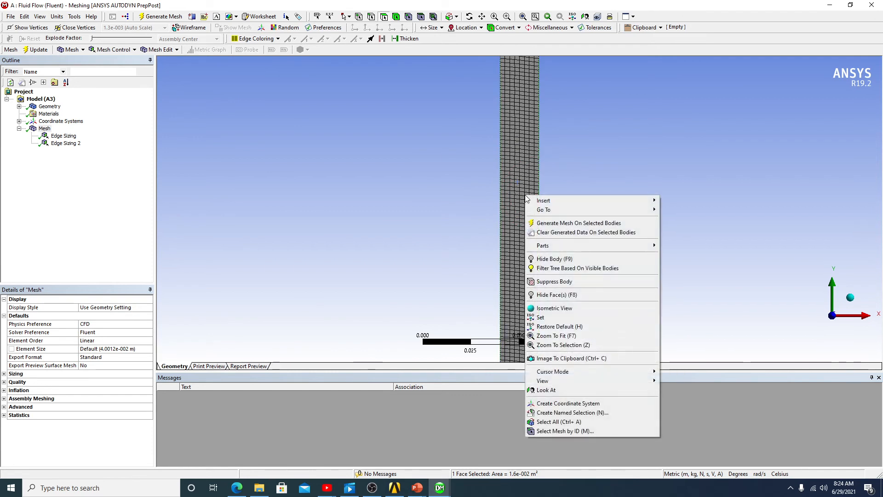
{"action": "mouse_move", "coordinate": [543, 201]}
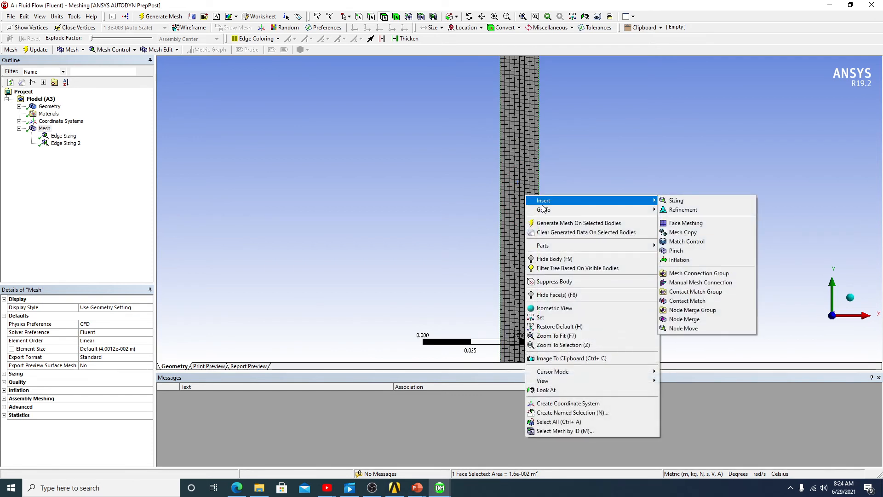
{"action": "left_click", "coordinate": [686, 223]}
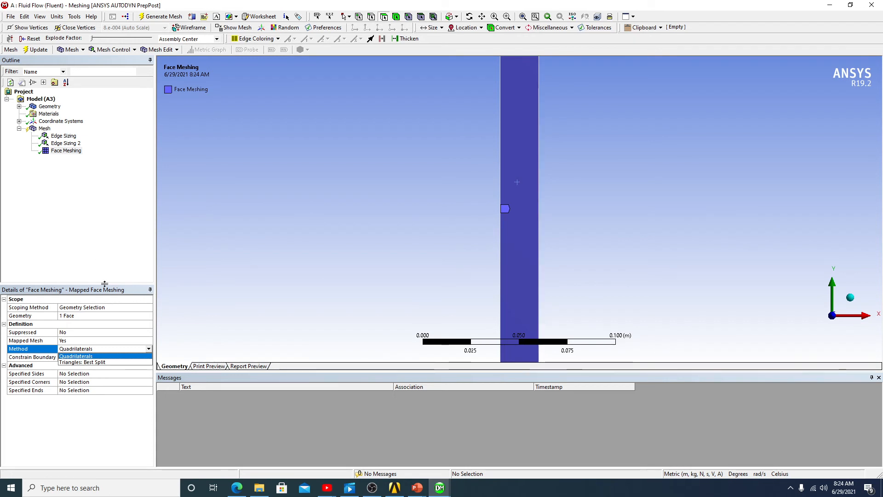
{"action": "left_click", "coordinate": [161, 16]}
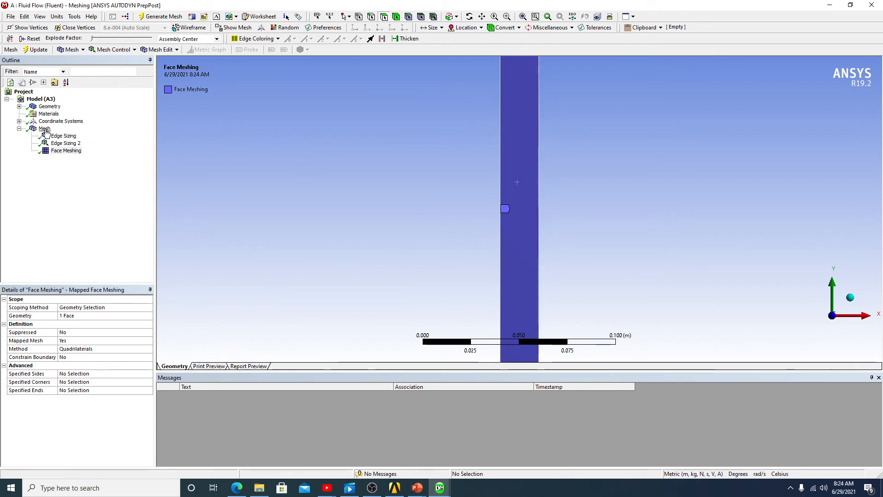
{"action": "left_click", "coordinate": [45, 129]}
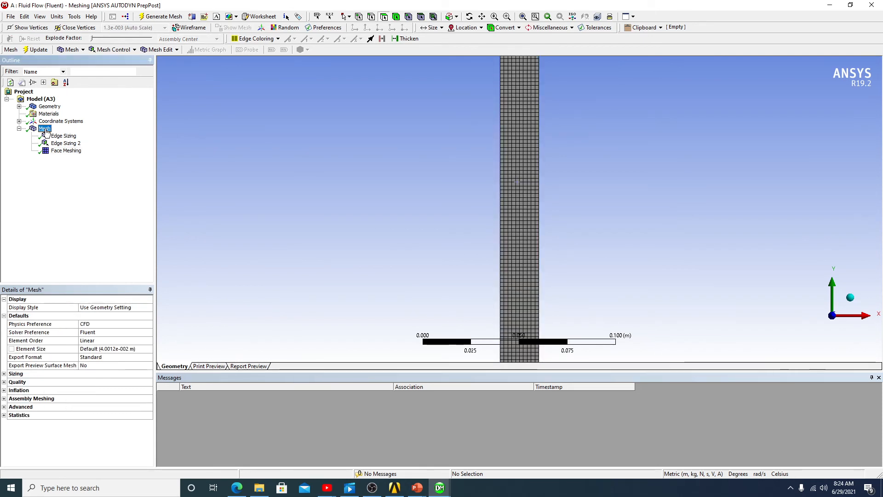
Step: Examine the regularity and alignment of the face-meshed elements, both up close and over the strip's full length
{"action": "scroll", "coordinate": [598, 161], "scroll_direction": "up", "scroll_amount": 1}
{"action": "scroll", "coordinate": [598, 161], "scroll_direction": "down", "scroll_amount": 3}
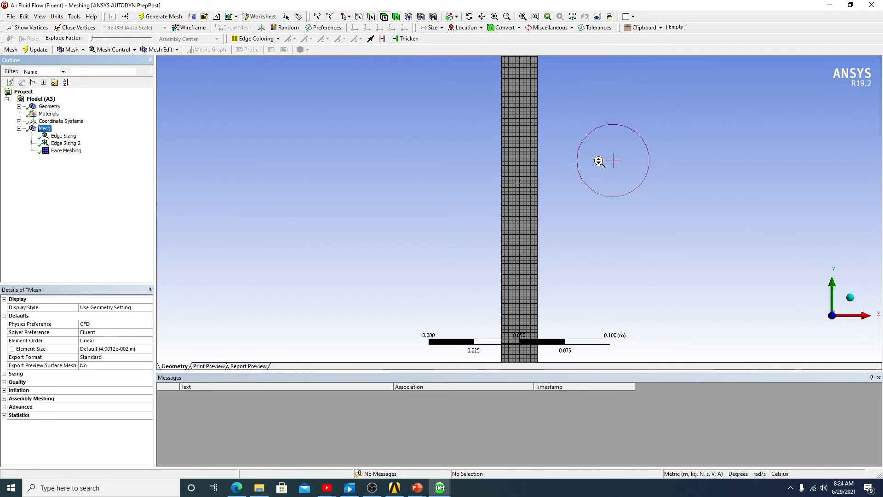
{"action": "scroll", "coordinate": [598, 161], "scroll_direction": "up", "scroll_amount": 4}
{"action": "scroll", "coordinate": [599, 160], "scroll_direction": "down", "scroll_amount": 1}
{"action": "scroll", "coordinate": [601, 160], "scroll_direction": "down", "scroll_amount": 4}
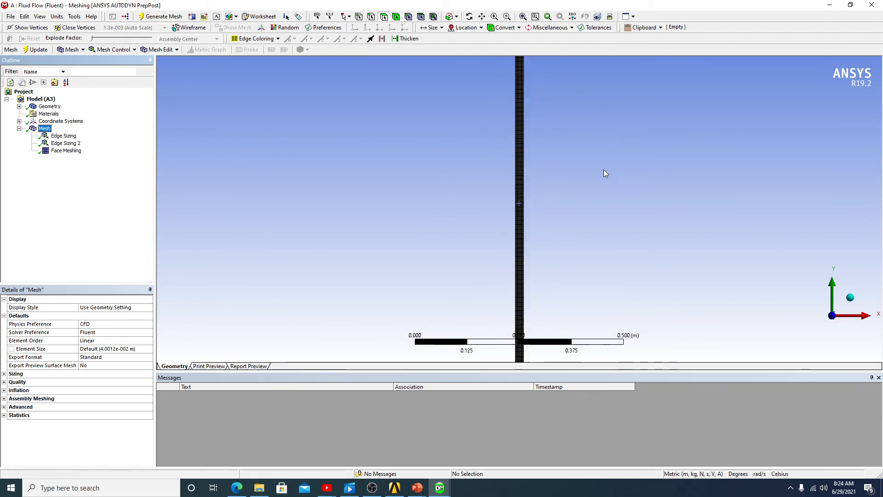
{"action": "scroll", "coordinate": [604, 169], "scroll_direction": "up", "scroll_amount": 5}
{"action": "scroll", "coordinate": [602, 172], "scroll_direction": "up", "scroll_amount": 2}
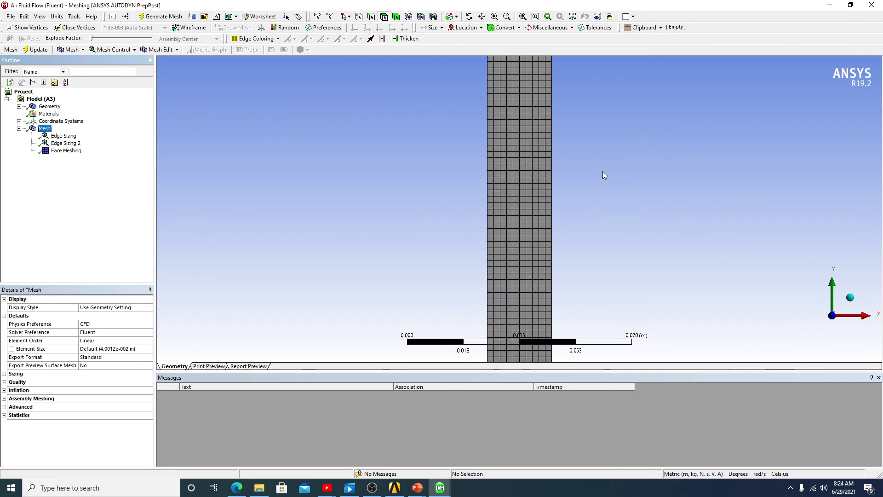
{"action": "scroll", "coordinate": [603, 173], "scroll_direction": "down", "scroll_amount": 3}
{"action": "scroll", "coordinate": [603, 173], "scroll_direction": "down", "scroll_amount": 6}
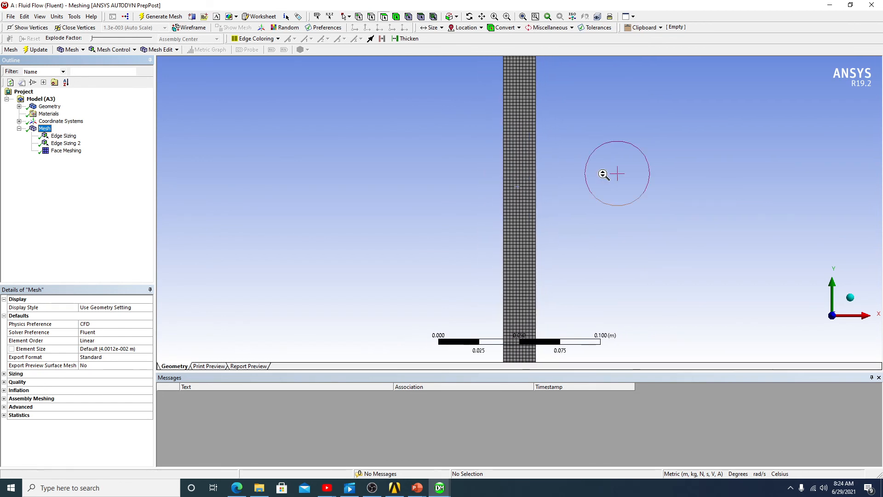
{"action": "scroll", "coordinate": [604, 175], "scroll_direction": "down", "scroll_amount": 1}
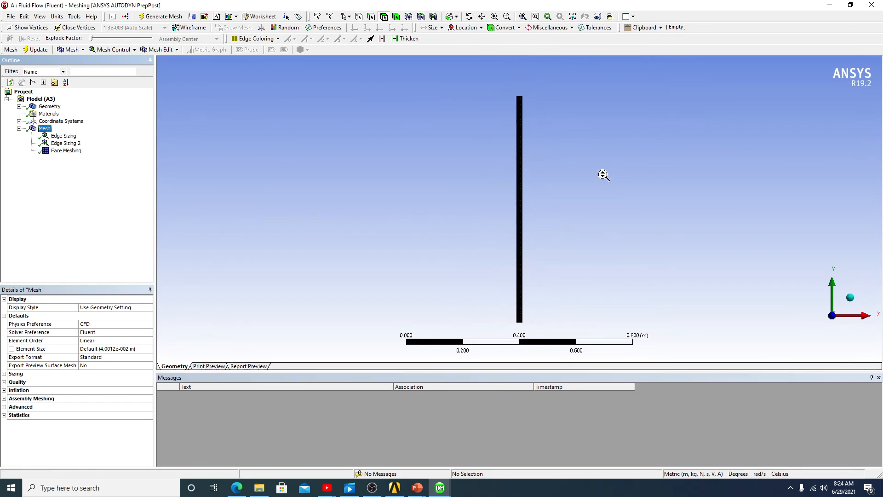
{"action": "scroll", "coordinate": [604, 175], "scroll_direction": "up", "scroll_amount": 7}
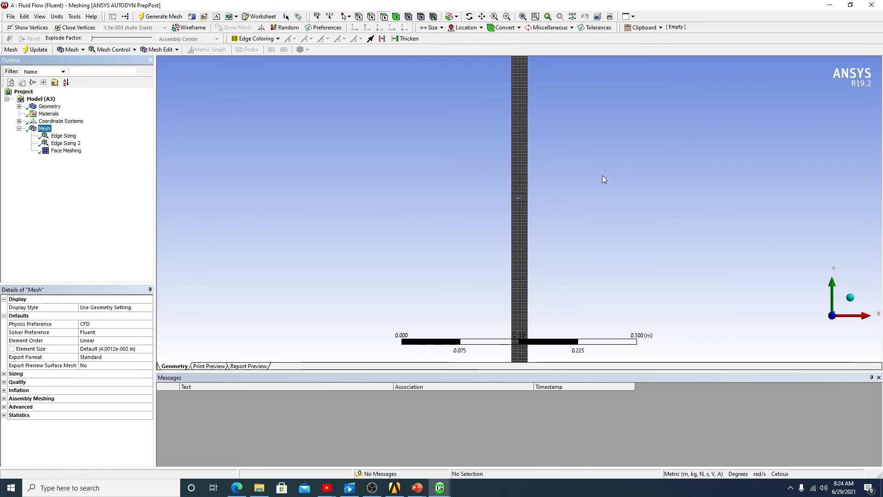
{"action": "scroll", "coordinate": [603, 176], "scroll_direction": "up", "scroll_amount": 2}
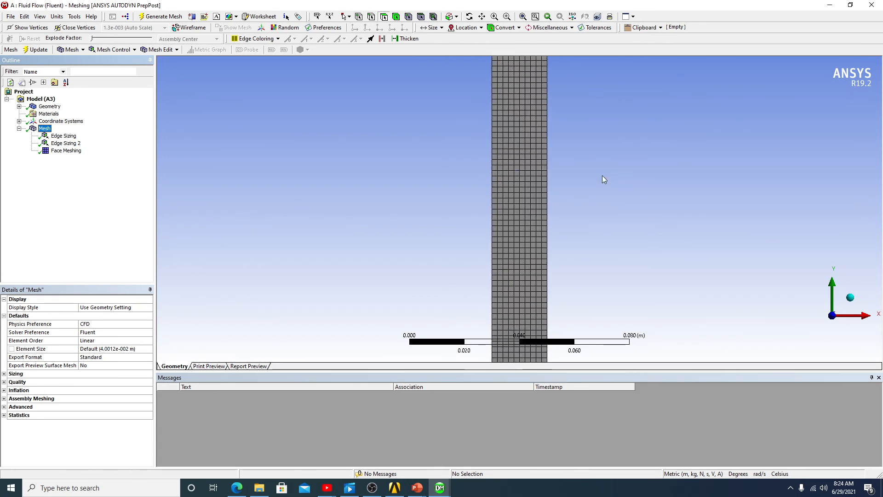
{"action": "scroll", "coordinate": [602, 176], "scroll_direction": "up", "scroll_amount": 1}
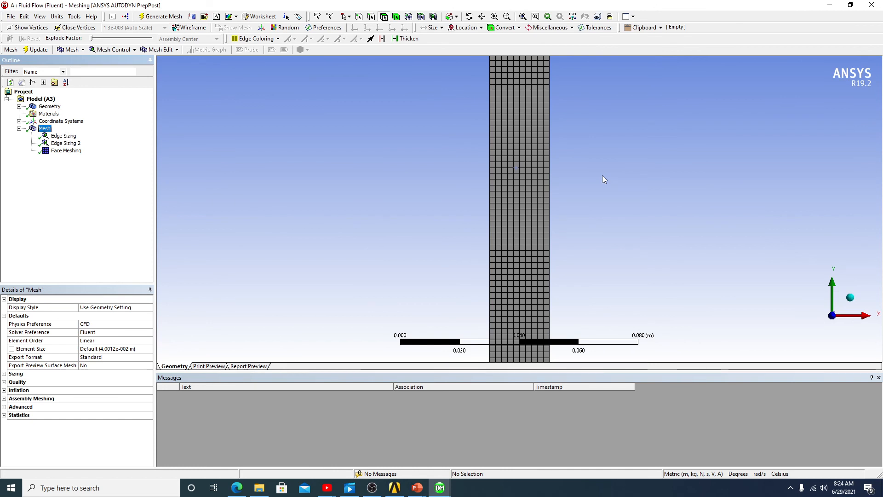